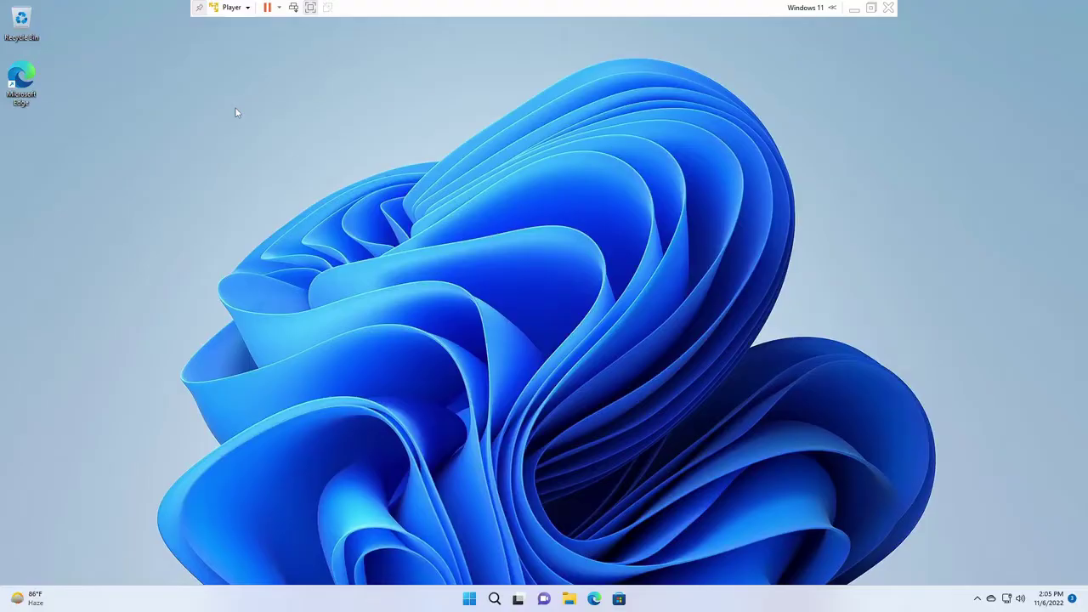
# Check the Search item's visibility in the Taskbar personalization settings, then close Settings
pyautogui.moveTo(500, 600)
pyautogui.rightClick(469, 598)
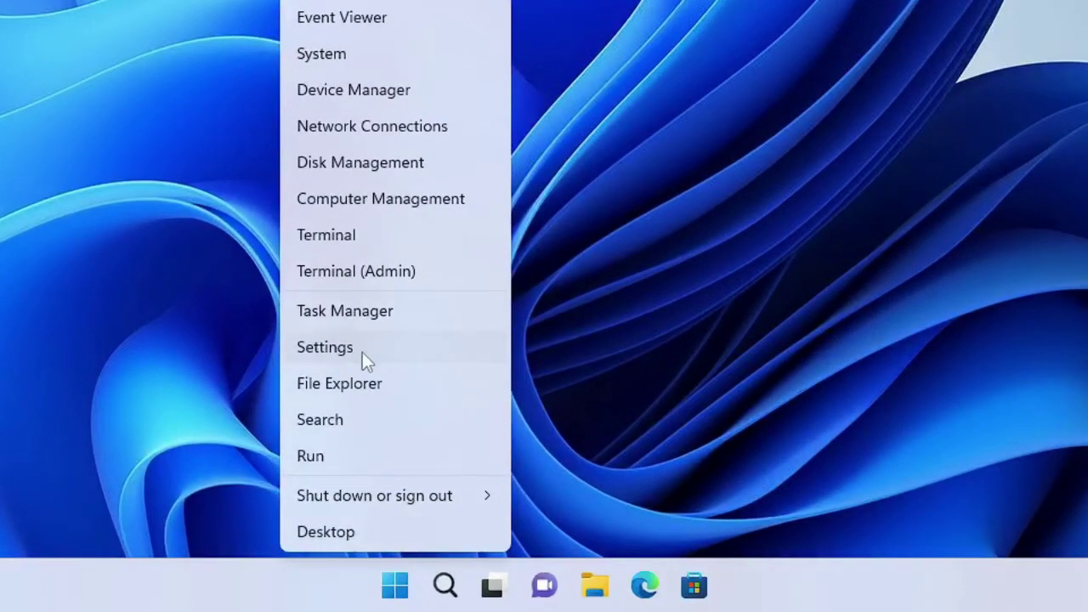
pyautogui.click(362, 352)
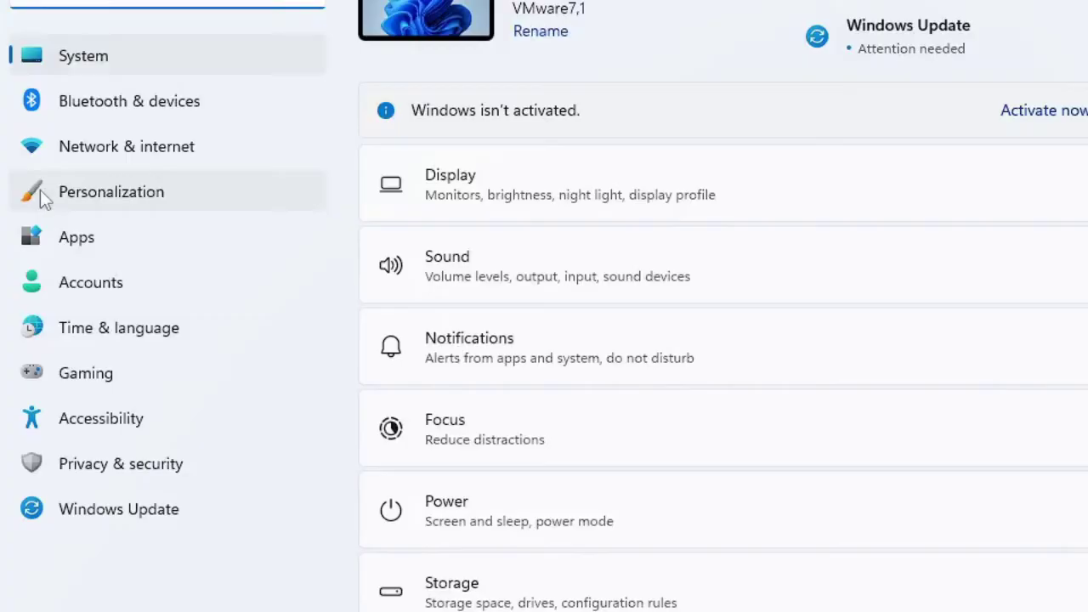
pyautogui.click(148, 193)
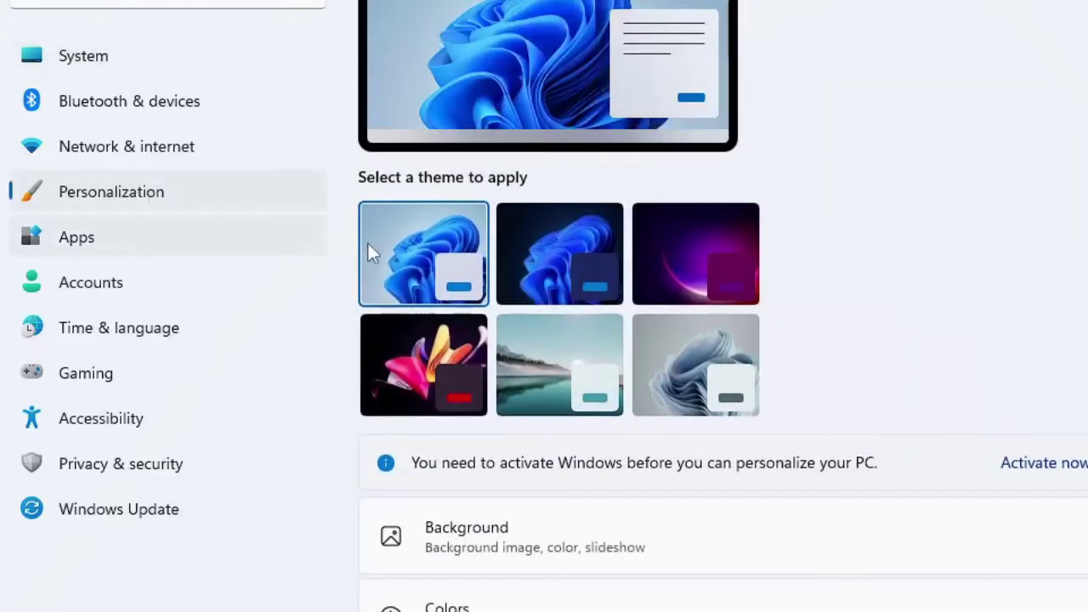
pyautogui.scroll(-5, 480, 267)
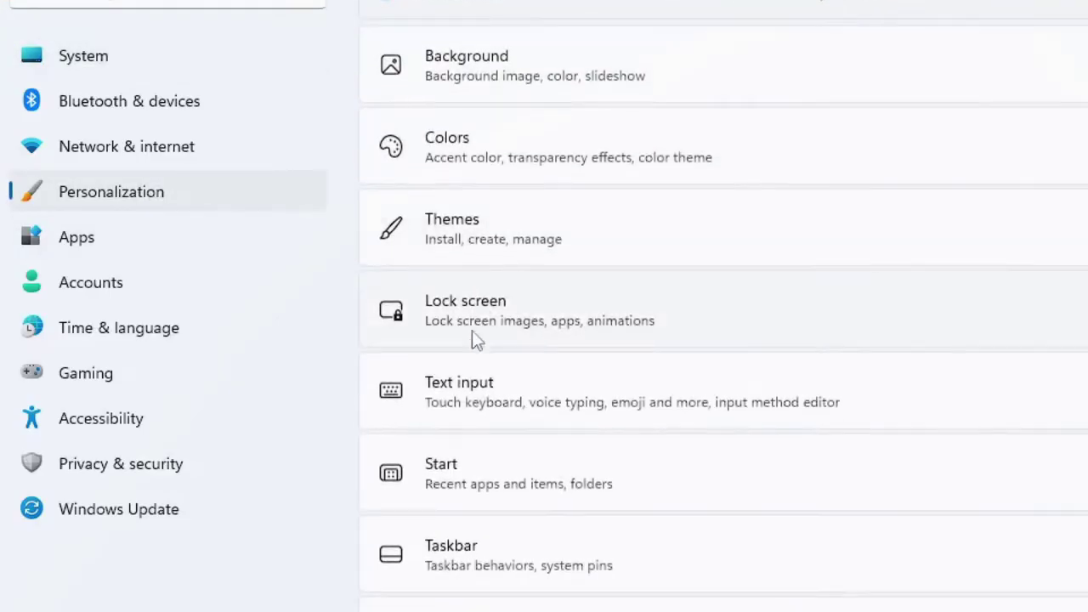
pyautogui.click(534, 554)
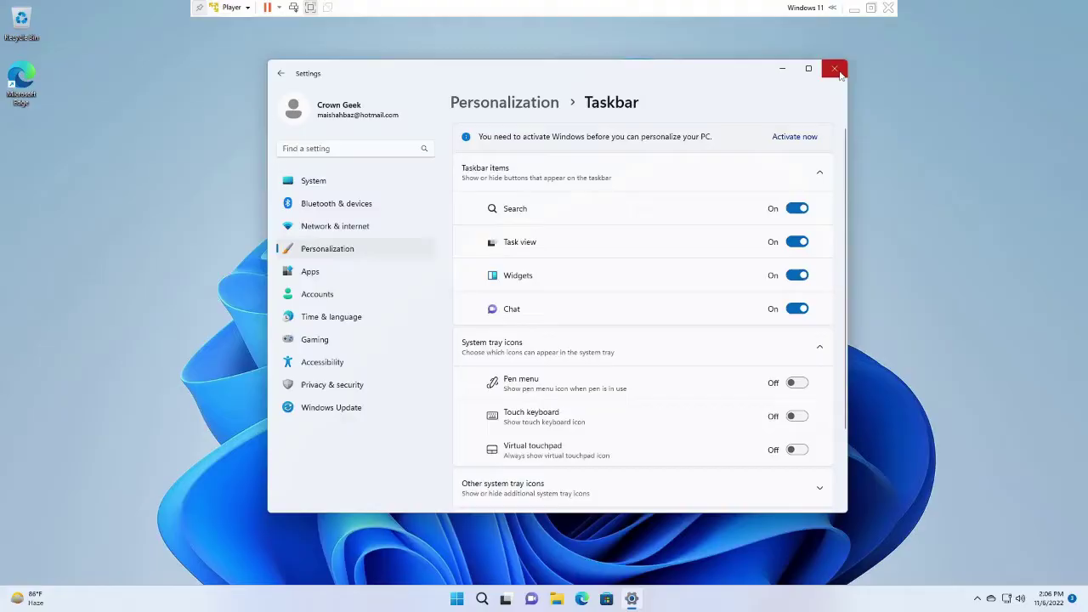
pyautogui.click(839, 75)
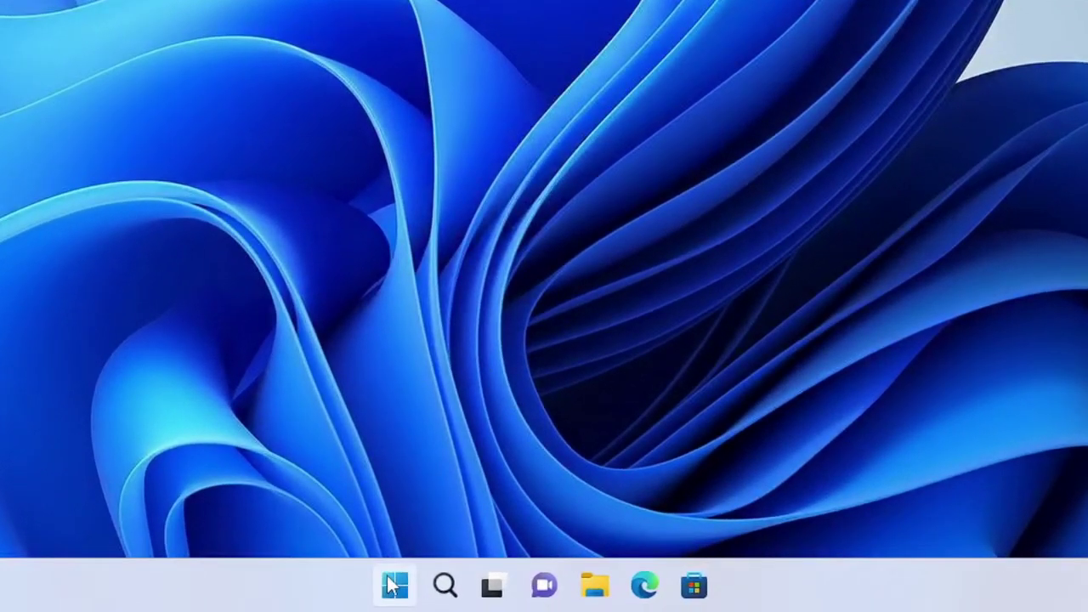
# Open Task Manager and end the Search background process
pyautogui.rightClick(456, 598)
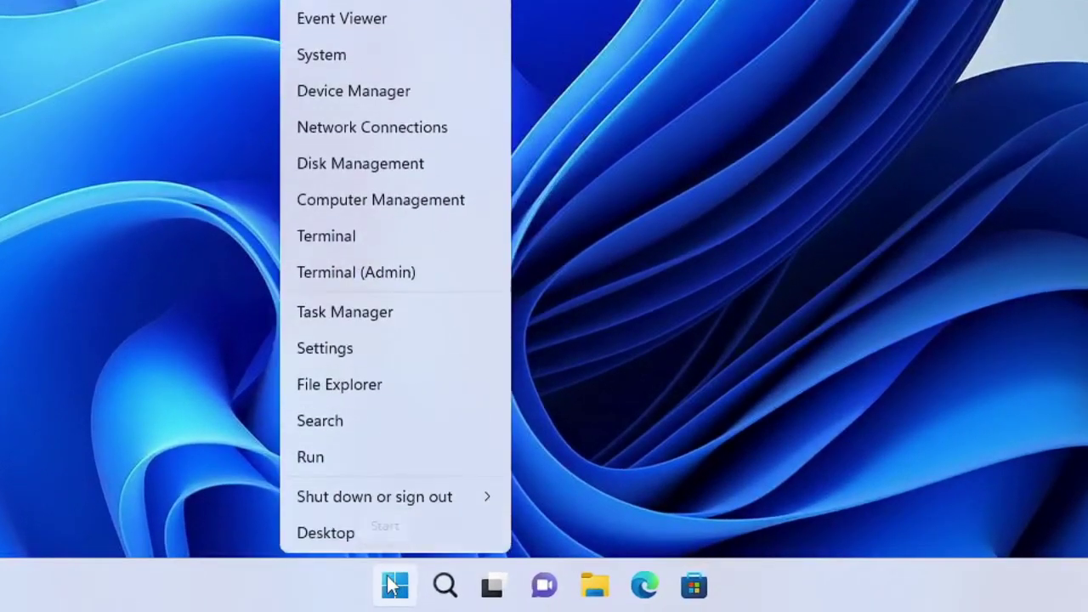
pyautogui.click(370, 314)
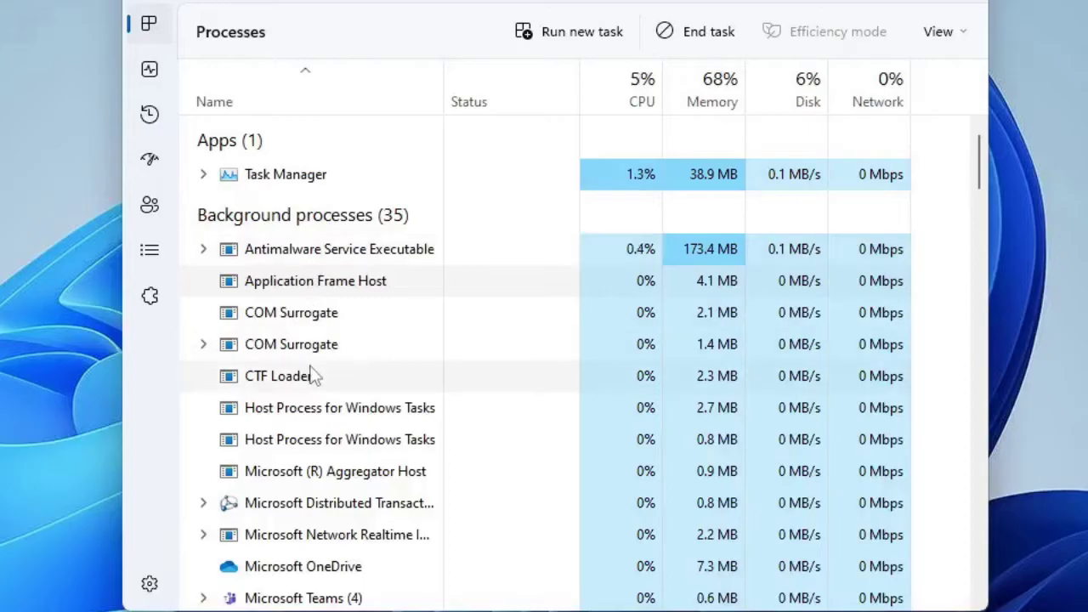
pyautogui.scroll(-2, 300, 379)
pyautogui.scroll(-13, 301, 380)
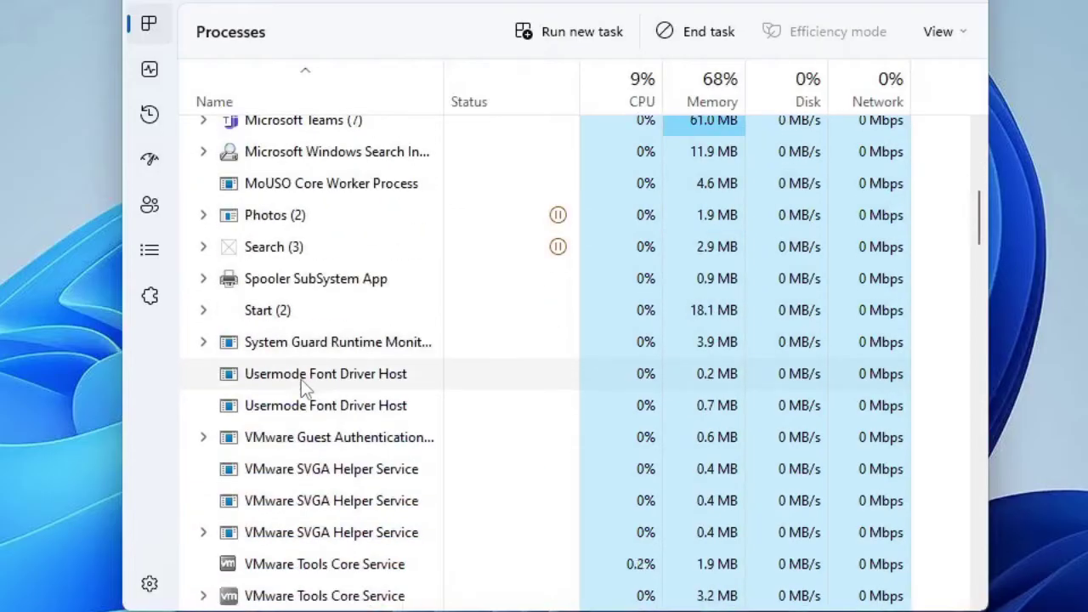
pyautogui.rightClick(290, 253)
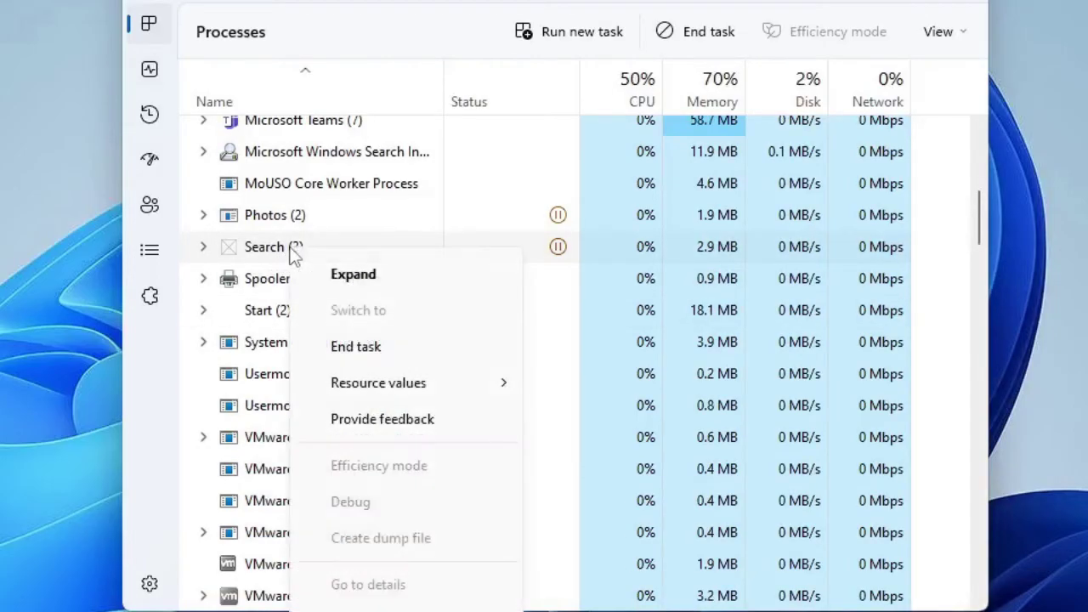
pyautogui.click(376, 357)
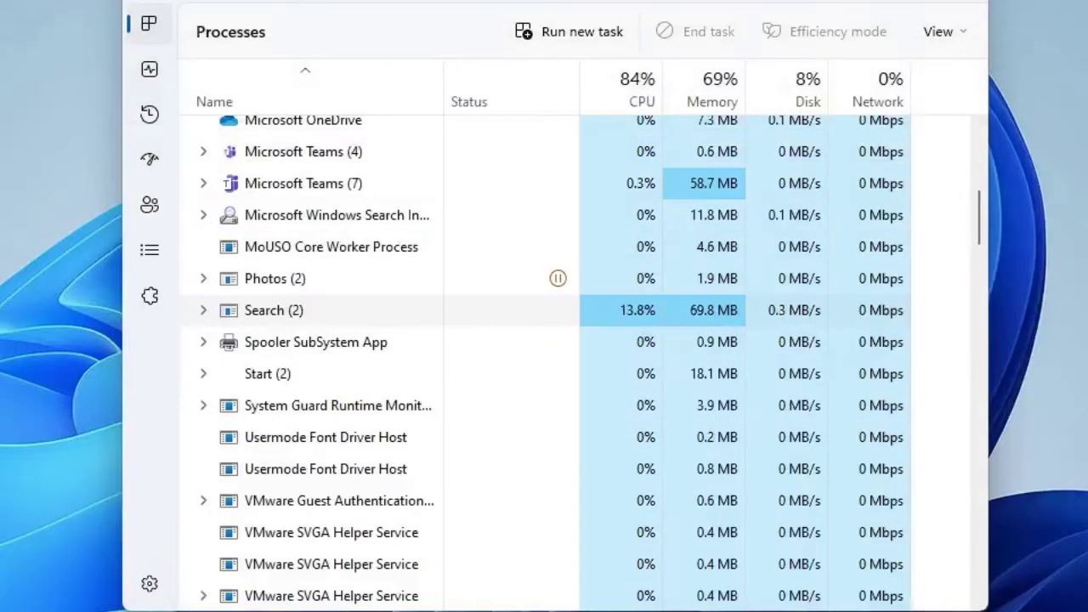
# Restart Windows Explorer from the running processes and test the taskbar search
pyautogui.scroll(2, 369, 374)
pyautogui.scroll(5, 369, 374)
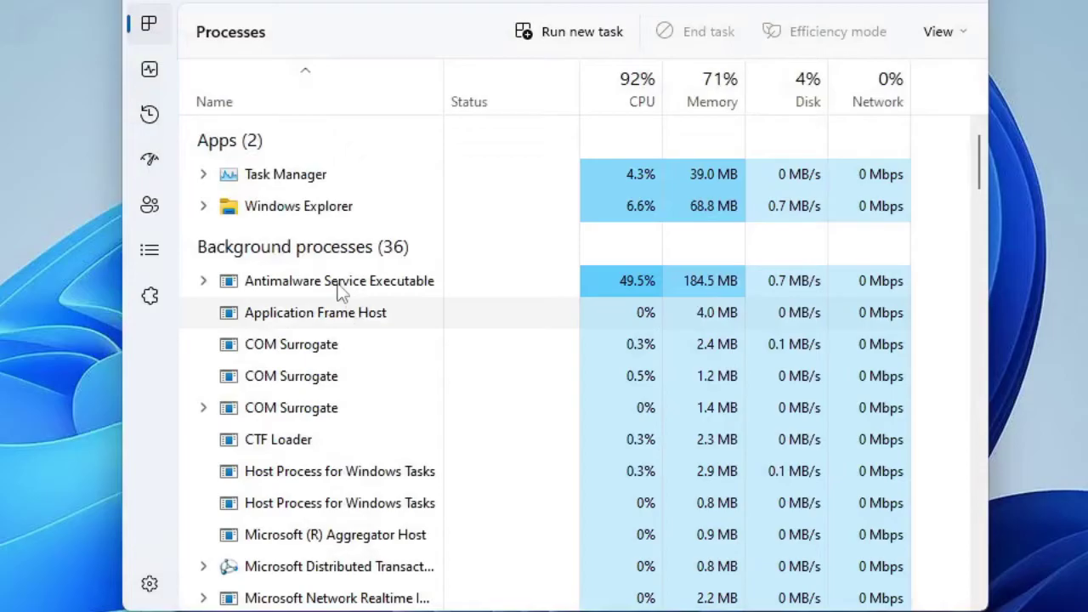
pyautogui.click(323, 214)
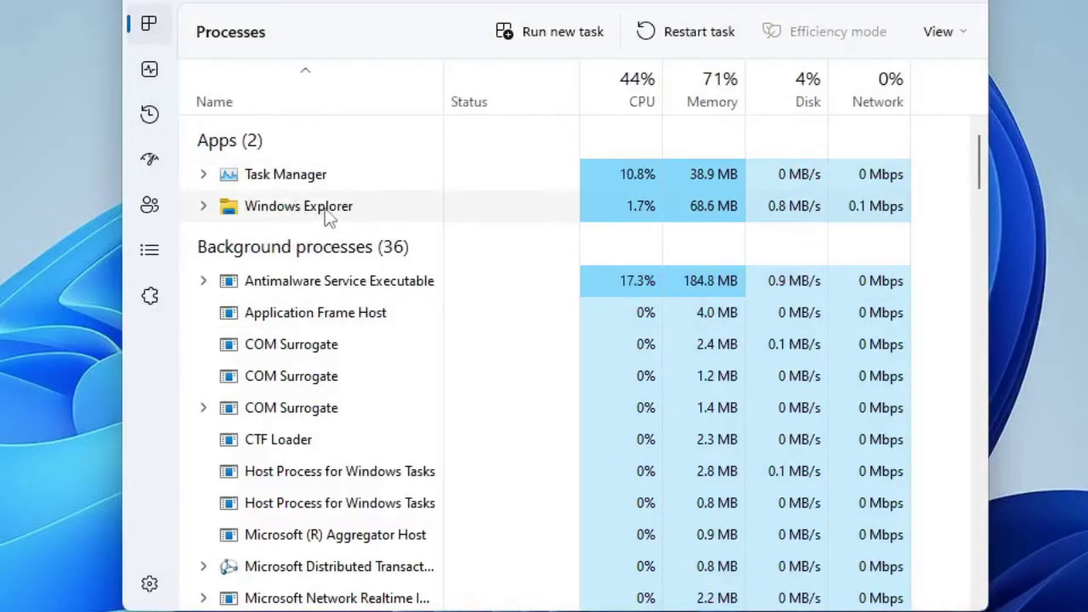
pyautogui.rightClick(324, 217)
pyautogui.click(400, 272)
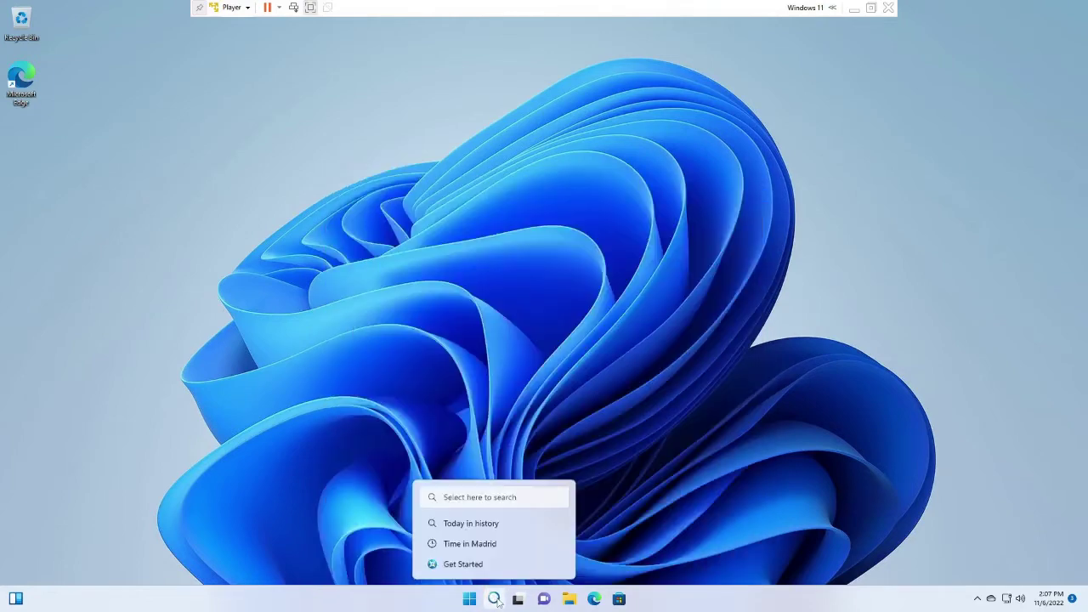
pyautogui.click(496, 600)
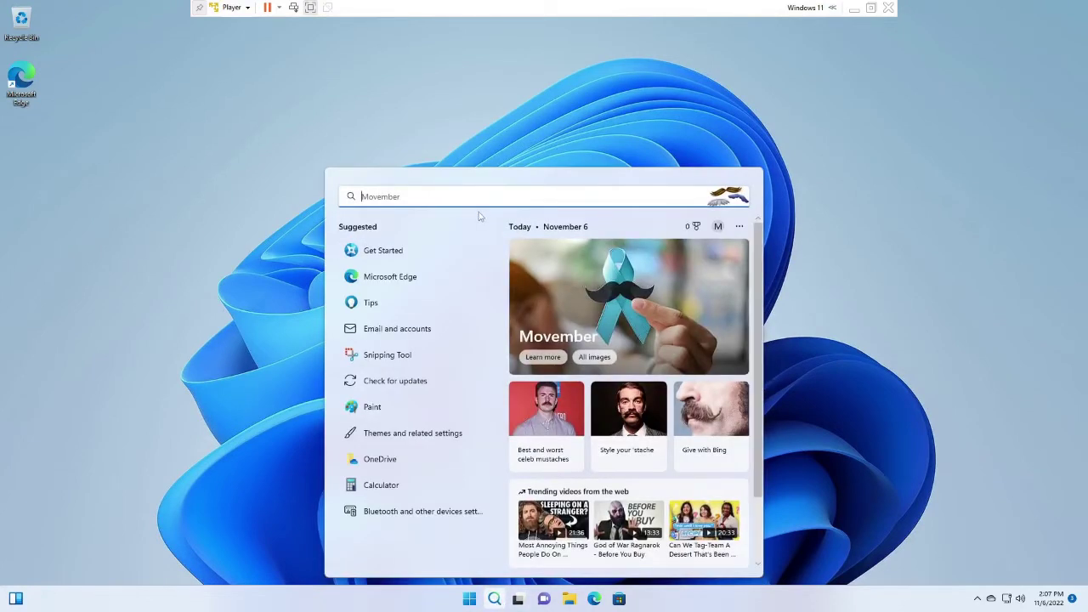
pyautogui.click(510, 127)
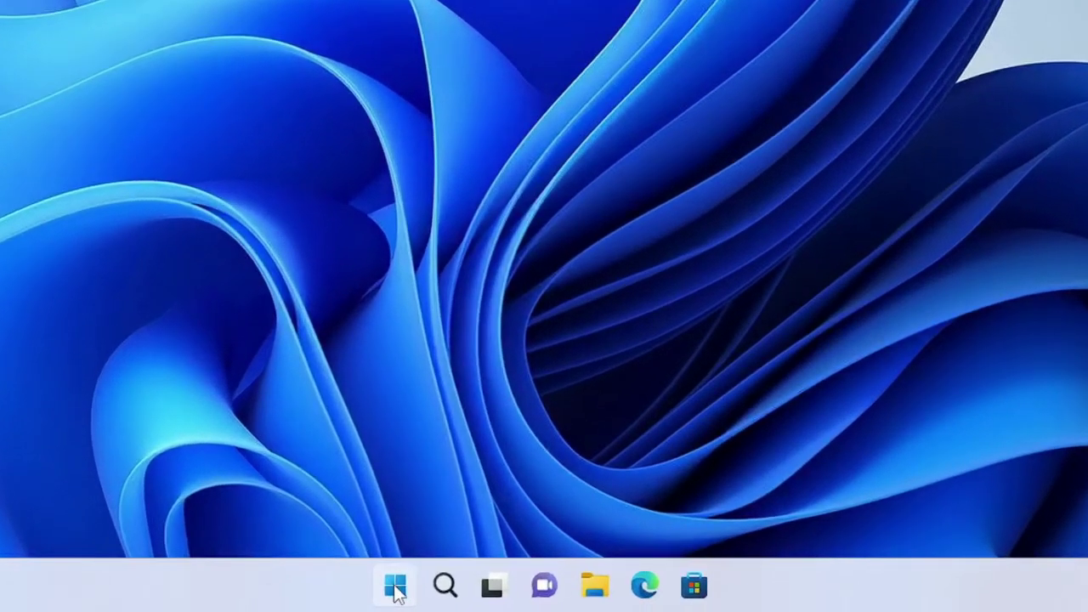
# Open the Searching Windows settings under Privacy & security and locate the advanced indexing options
pyautogui.rightClick(470, 598)
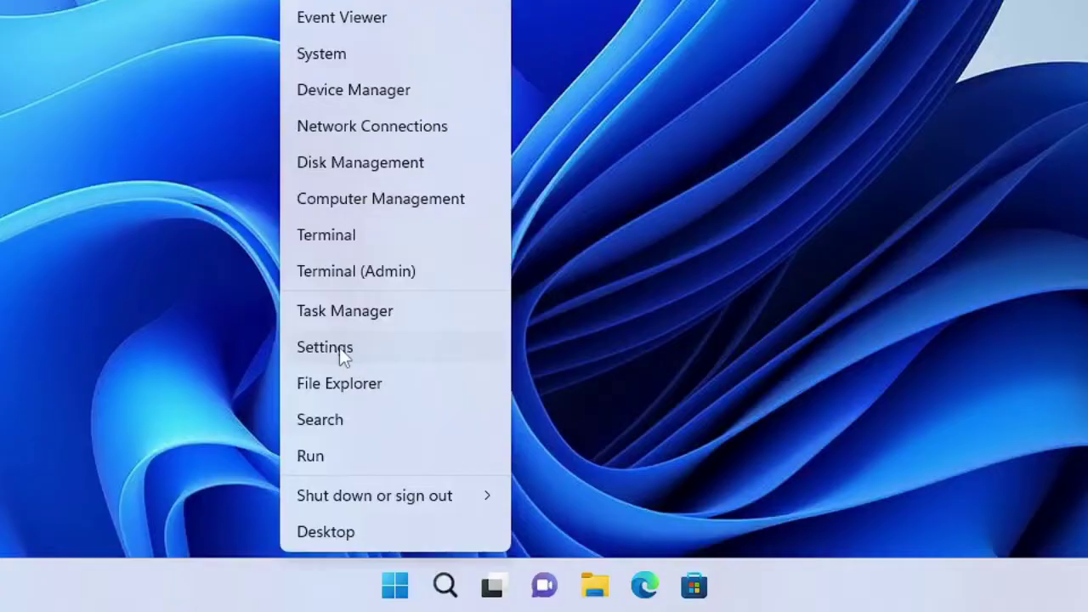
pyautogui.click(340, 348)
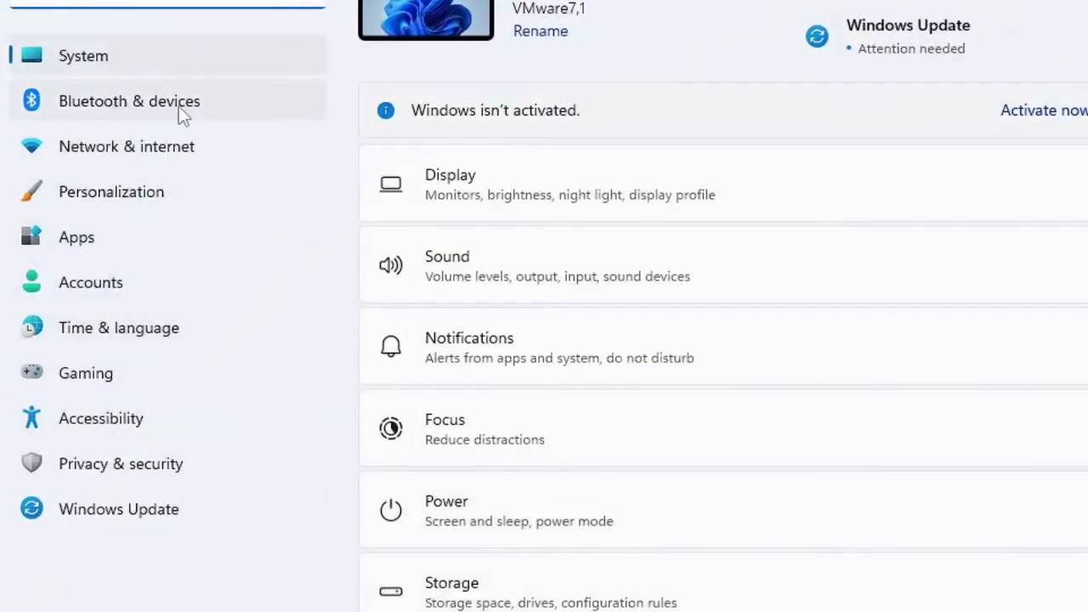
pyautogui.click(175, 476)
pyautogui.scroll(-6, 660, 272)
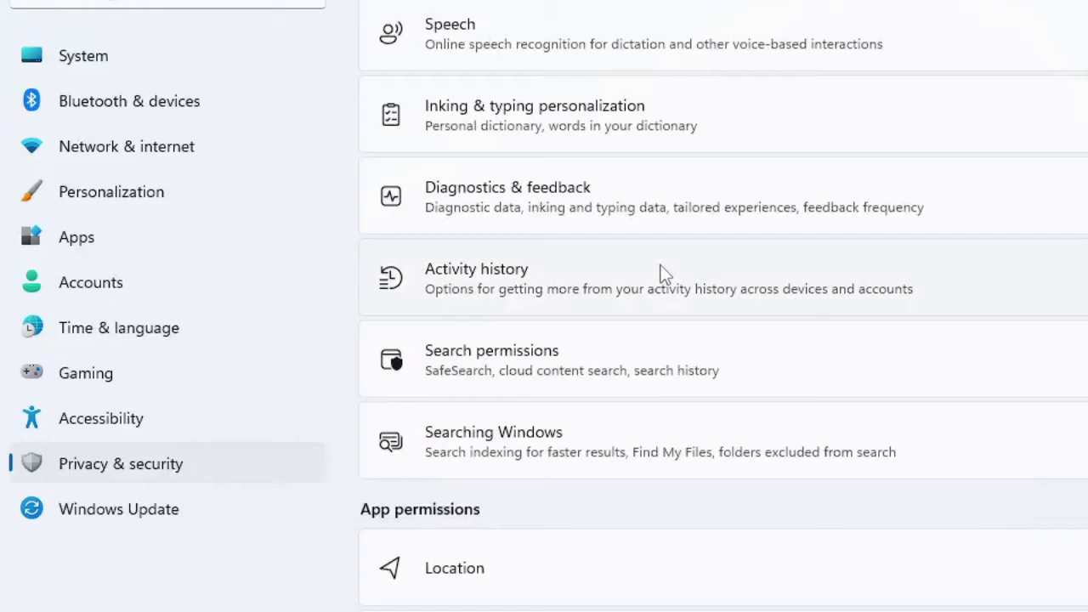
pyautogui.click(529, 446)
pyautogui.scroll(-8, 529, 446)
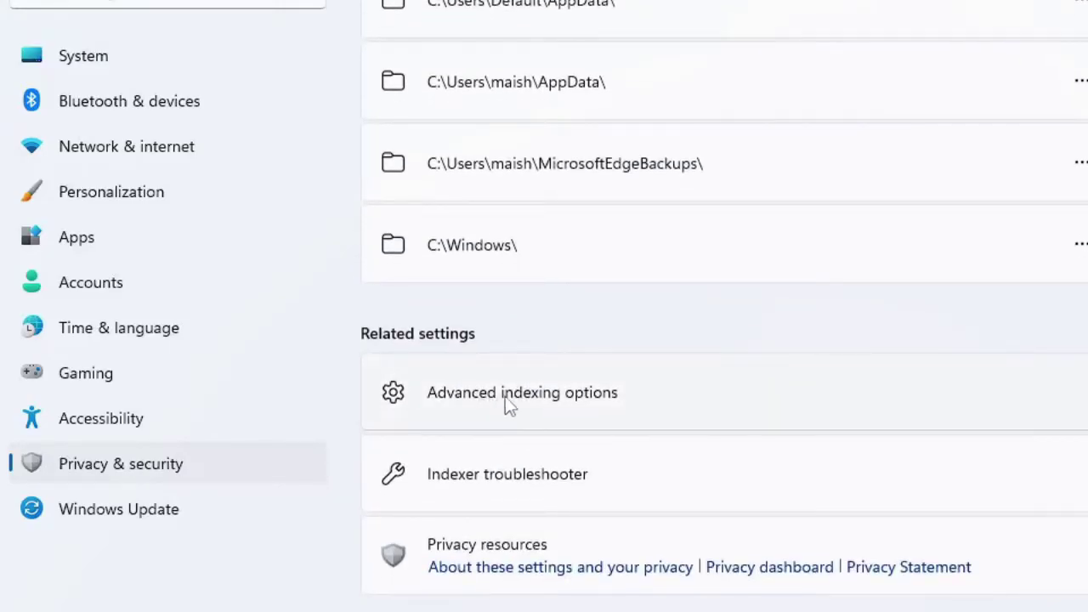
# Delete and rebuild the search index through the advanced indexing options
pyautogui.click(590, 406)
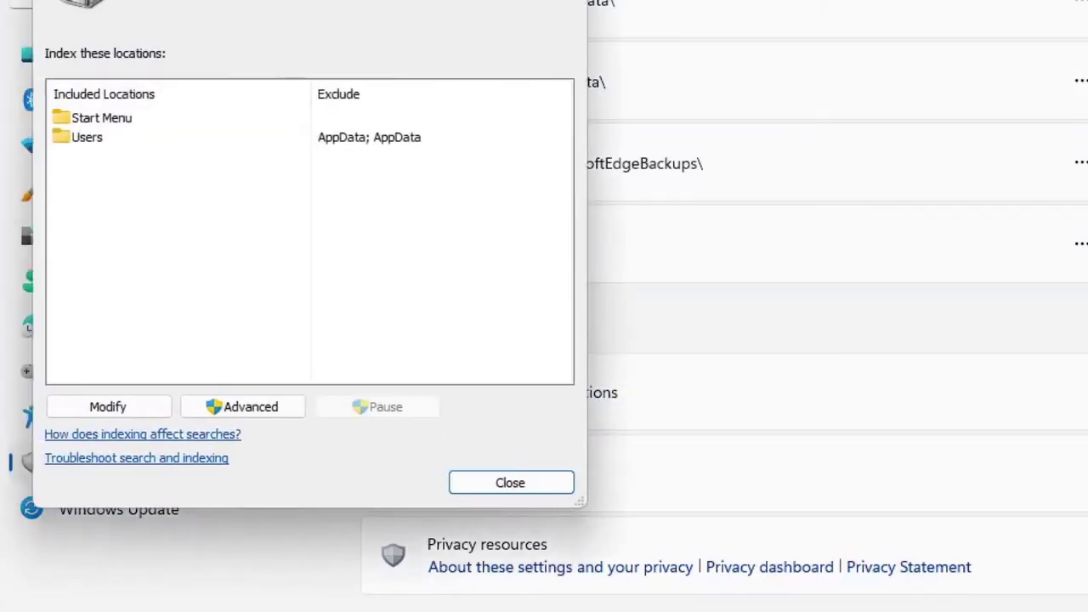
pyautogui.click(290, 416)
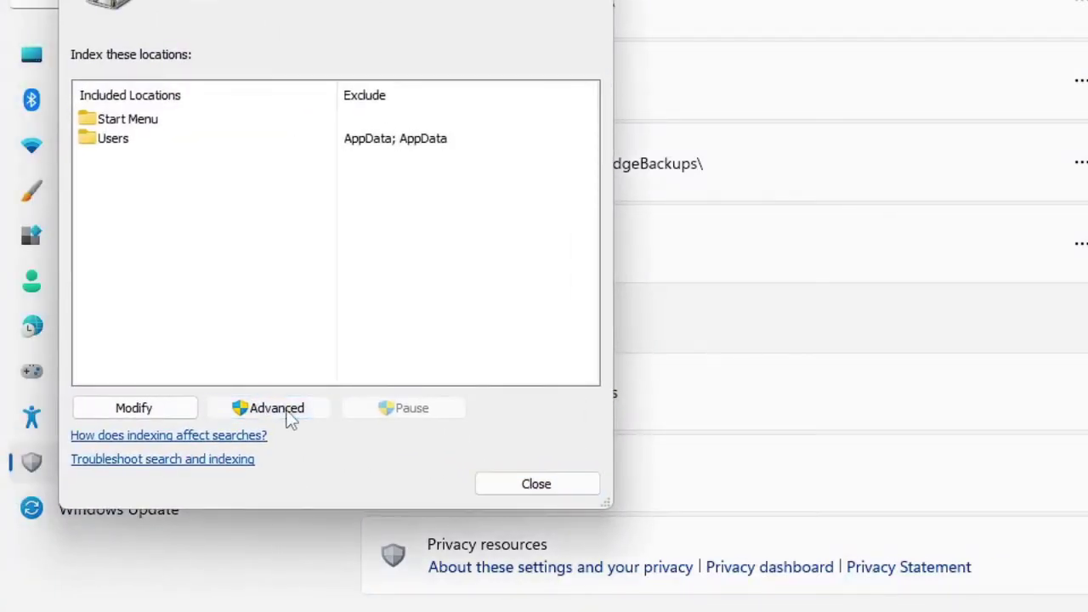
pyautogui.click(420, 138)
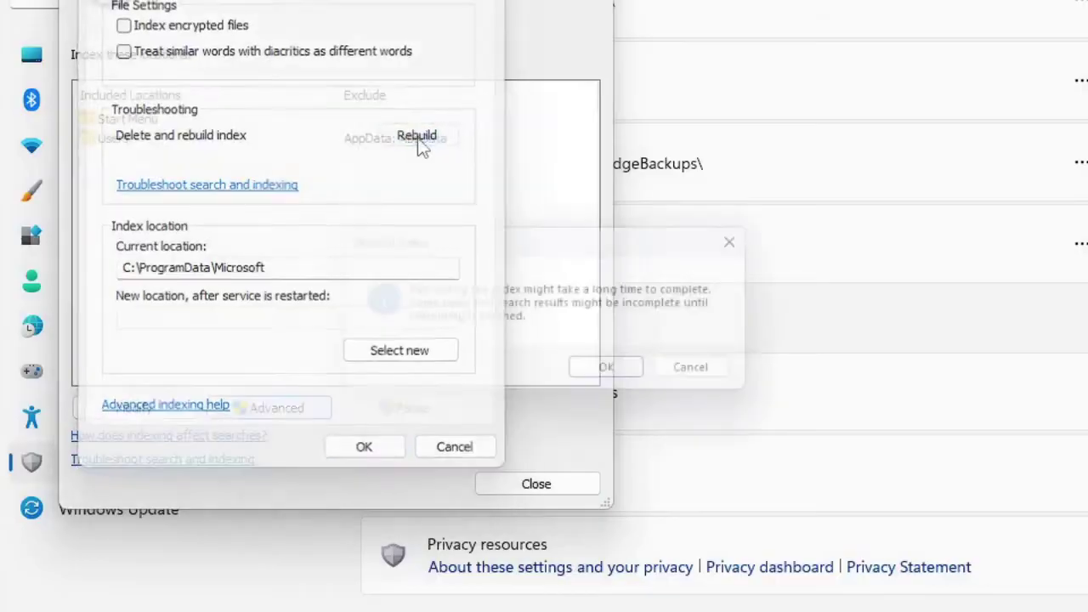
pyautogui.click(618, 386)
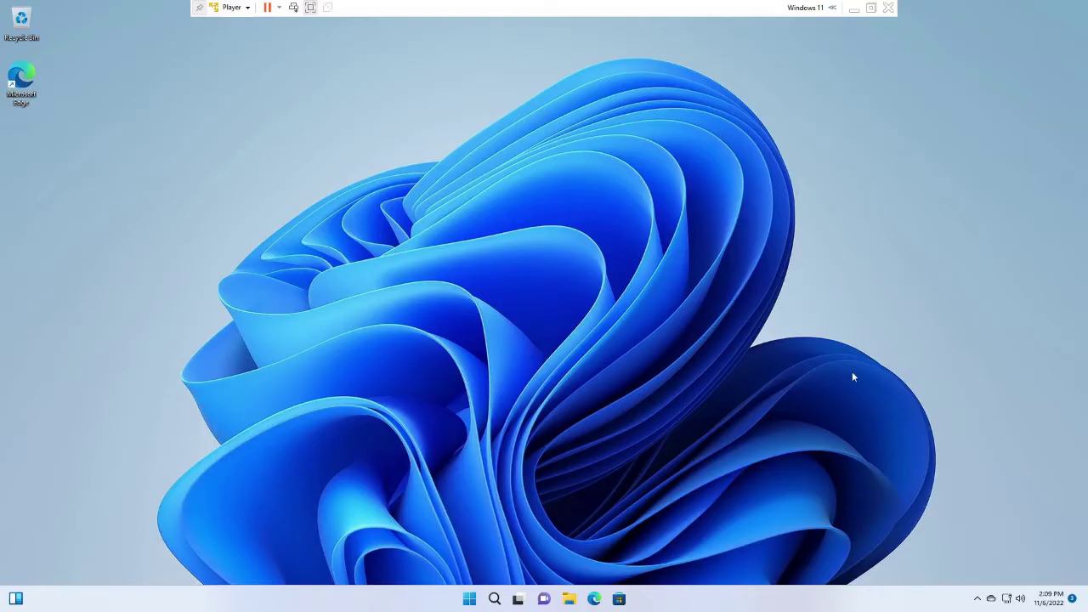
# Open the Services console by running services.msc
pyautogui.press('super+r')
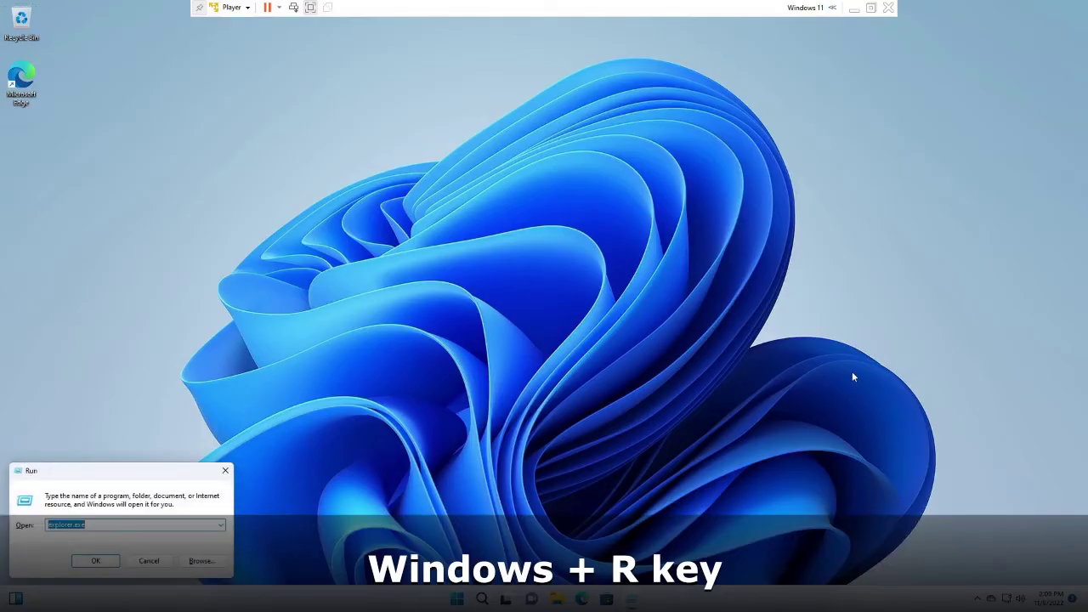
pyautogui.write('services.msc')
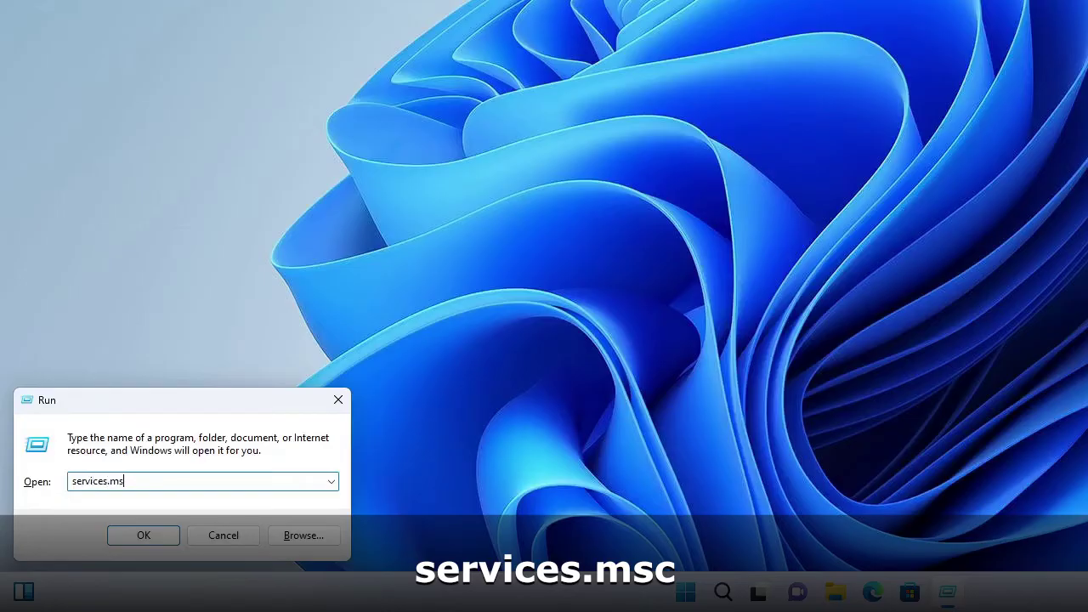
pyautogui.press('Return')
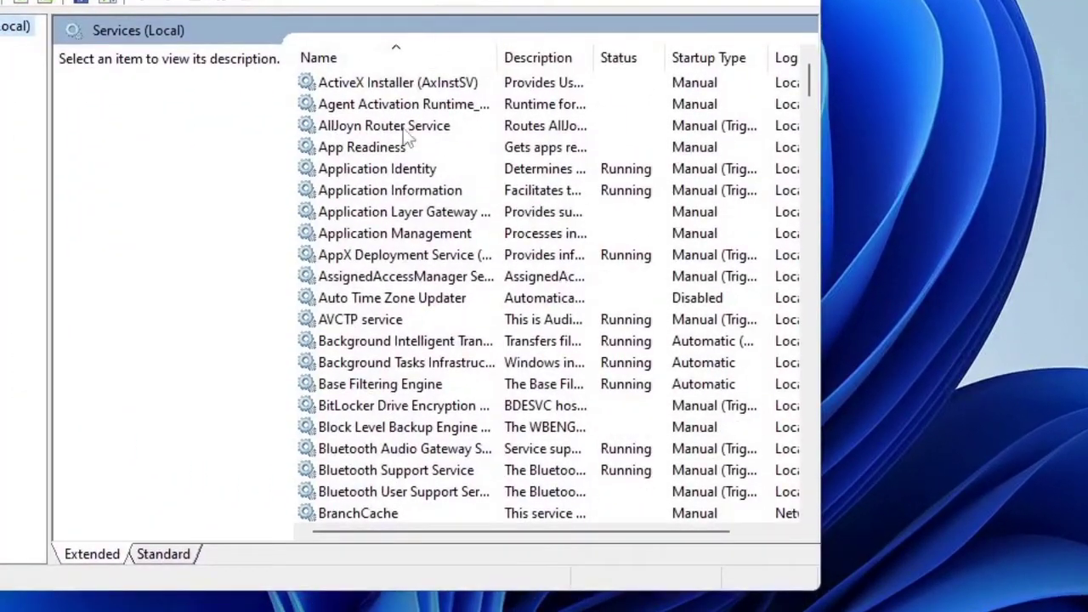
# Find the Windows Search service in the services list and open its properties
pyautogui.click(130, 39)
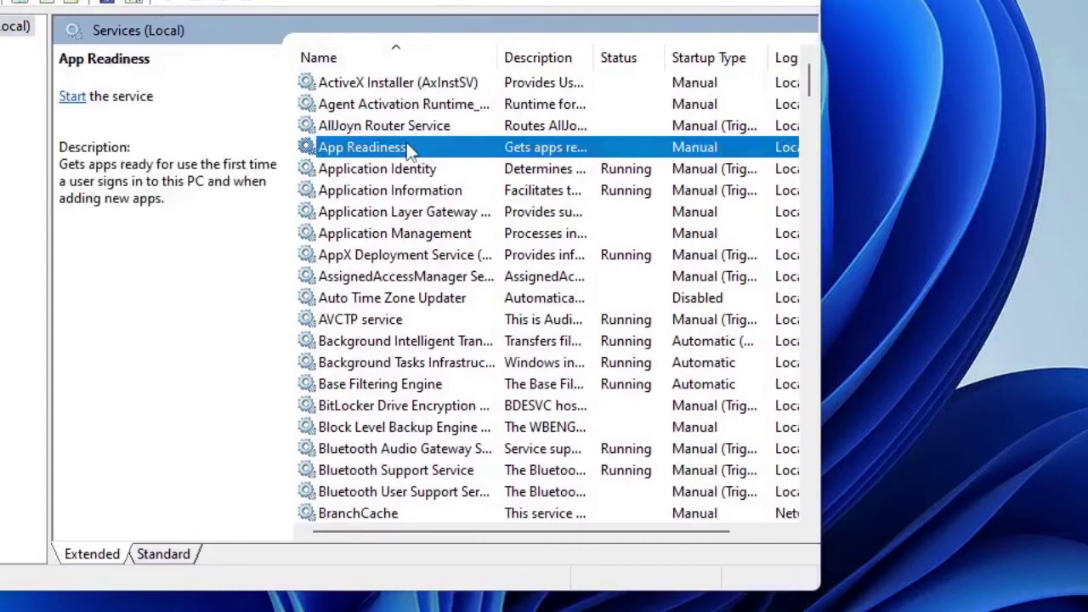
pyautogui.press('w')
pyautogui.press('w')
pyautogui.press('w')
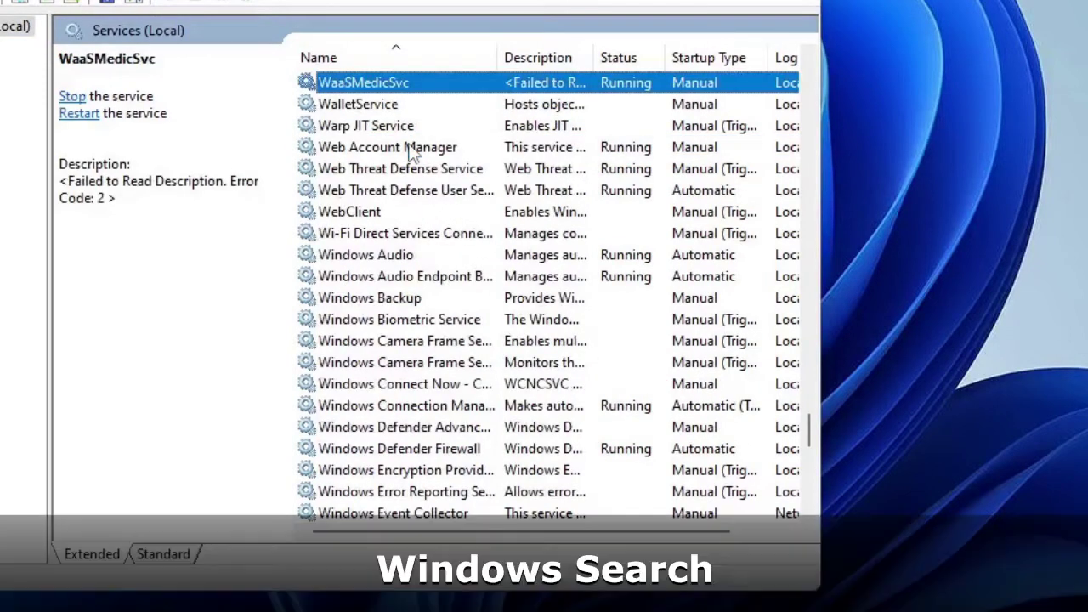
pyautogui.press('w')
pyautogui.press('w')
pyautogui.scroll(-7, 412, 272)
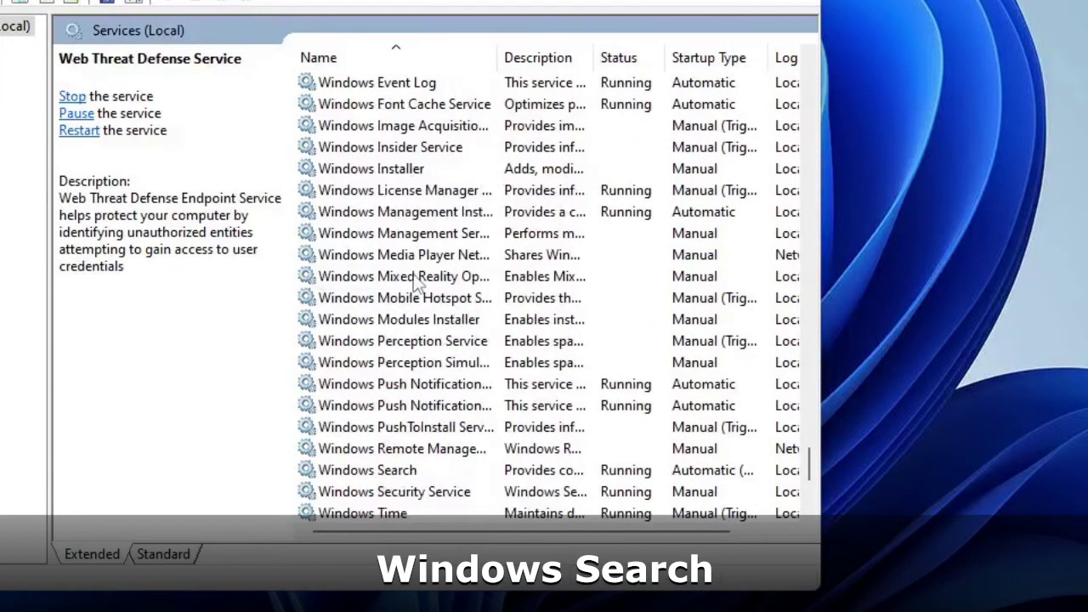
pyautogui.click(389, 474)
pyautogui.doubleClick(388, 475)
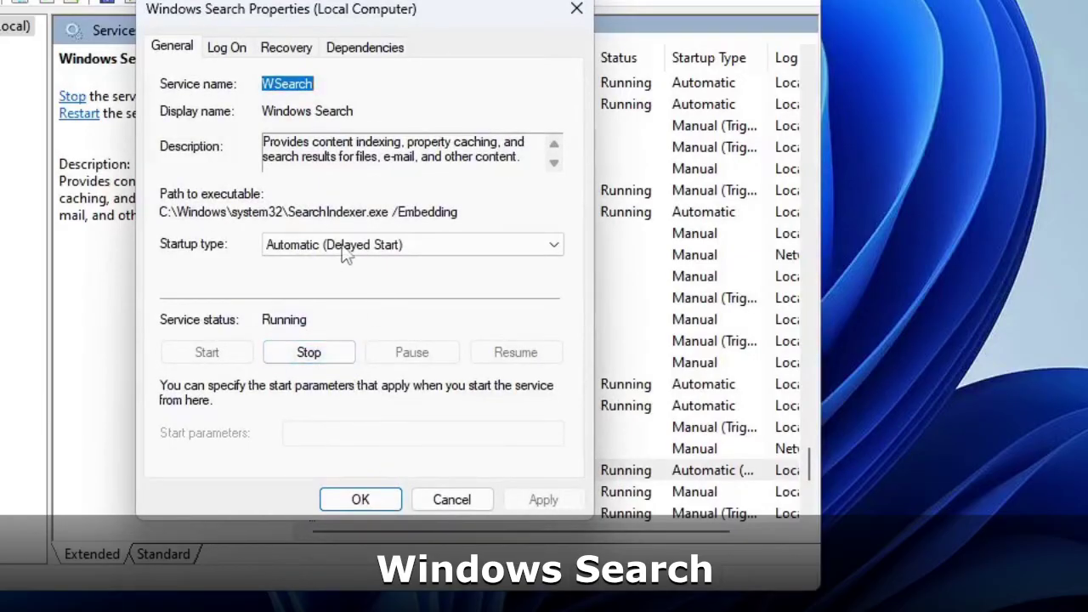
# Set the Windows Search service's startup type to Automatic, and stop and restart the service
pyautogui.click(265, 246)
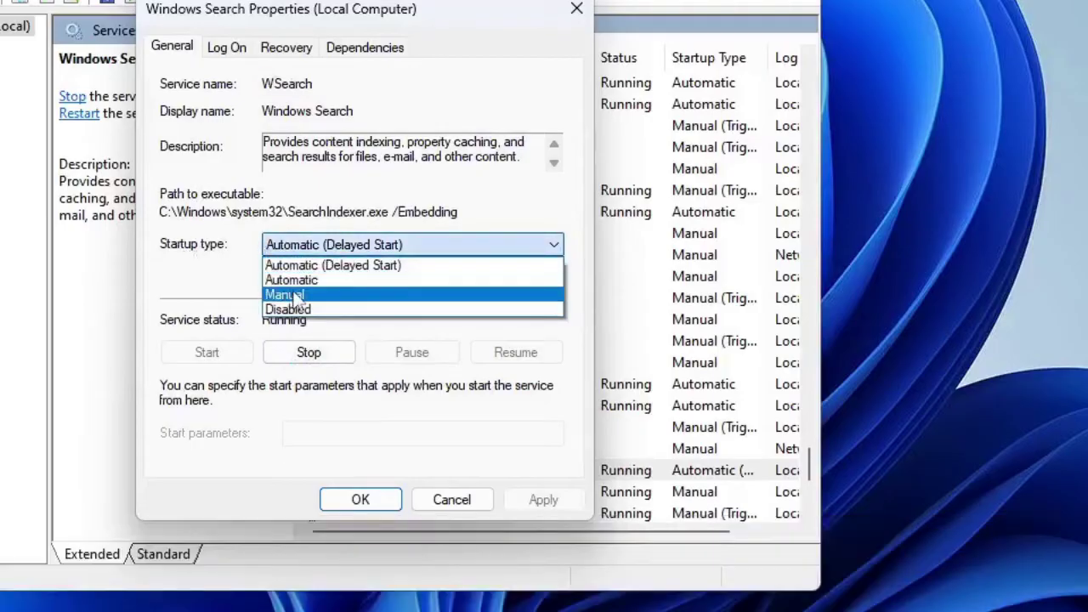
pyautogui.click(298, 282)
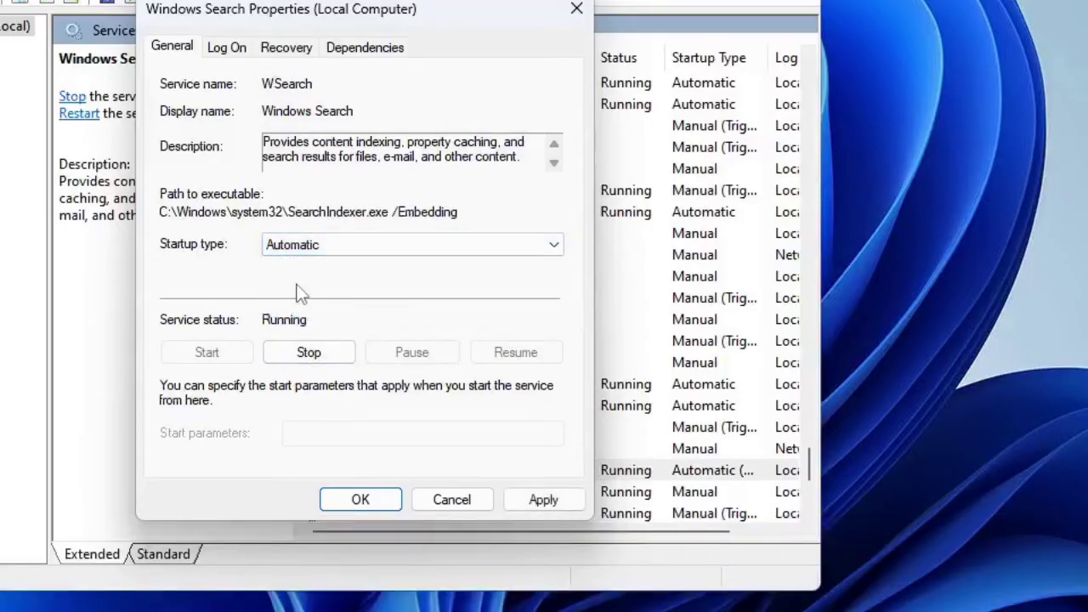
pyautogui.click(327, 355)
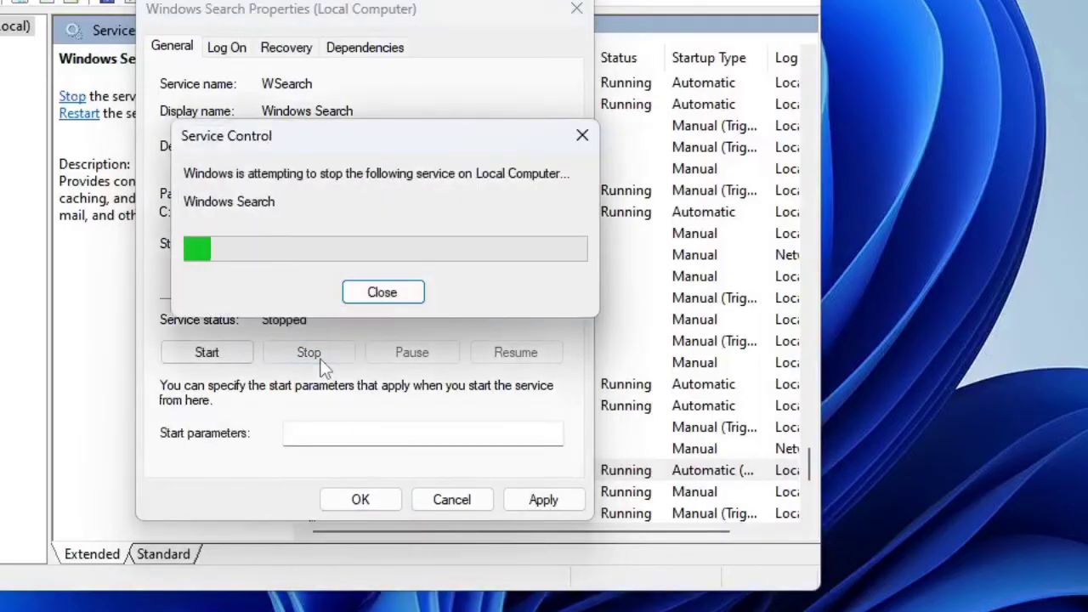
pyautogui.click(211, 357)
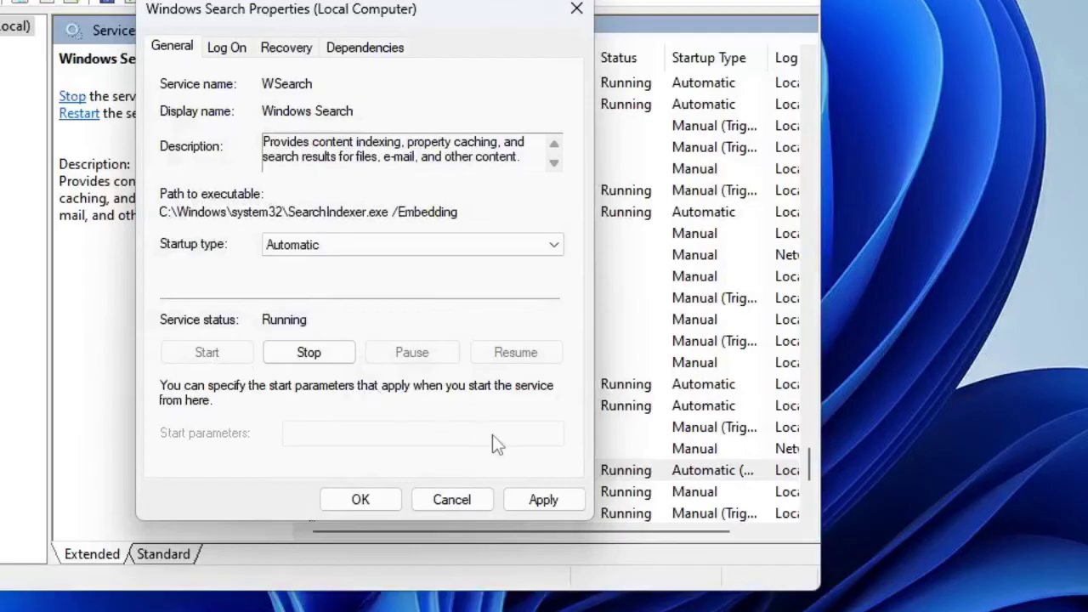
pyautogui.click(531, 500)
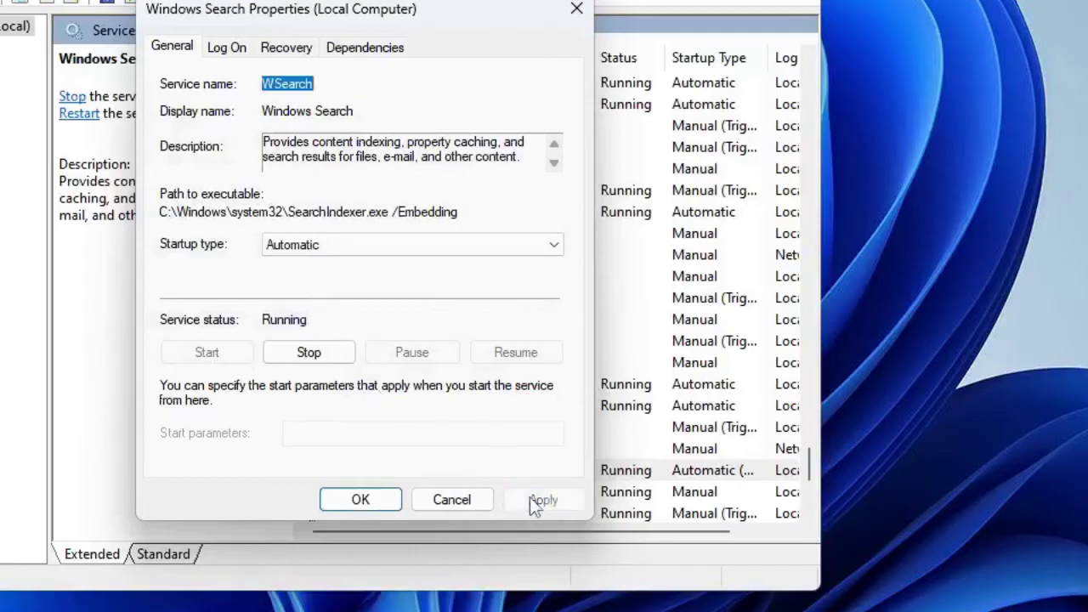
pyautogui.click(360, 500)
# Close the Services console and open the Registry Editor by running regedit
pyautogui.scroll(13, 425, 297)
pyautogui.click(431, 235)
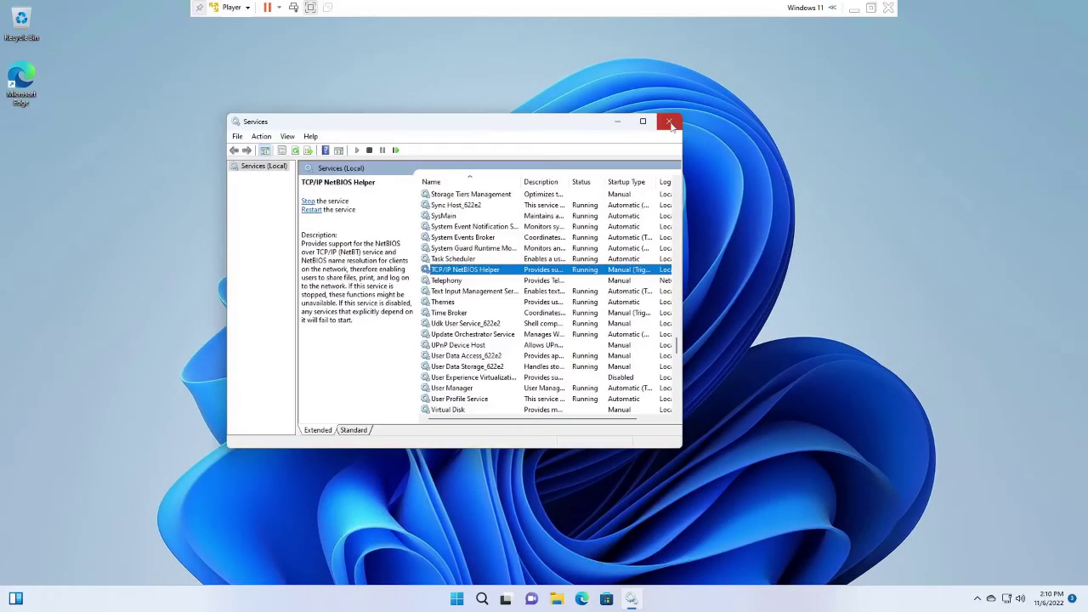
pyautogui.click(662, 118)
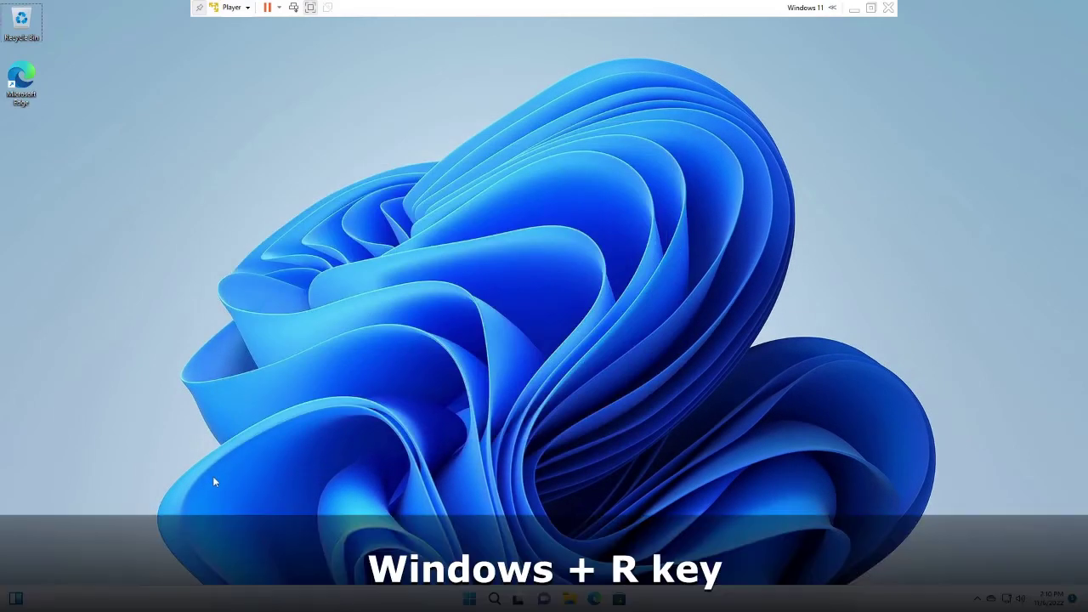
pyautogui.press('super+r')
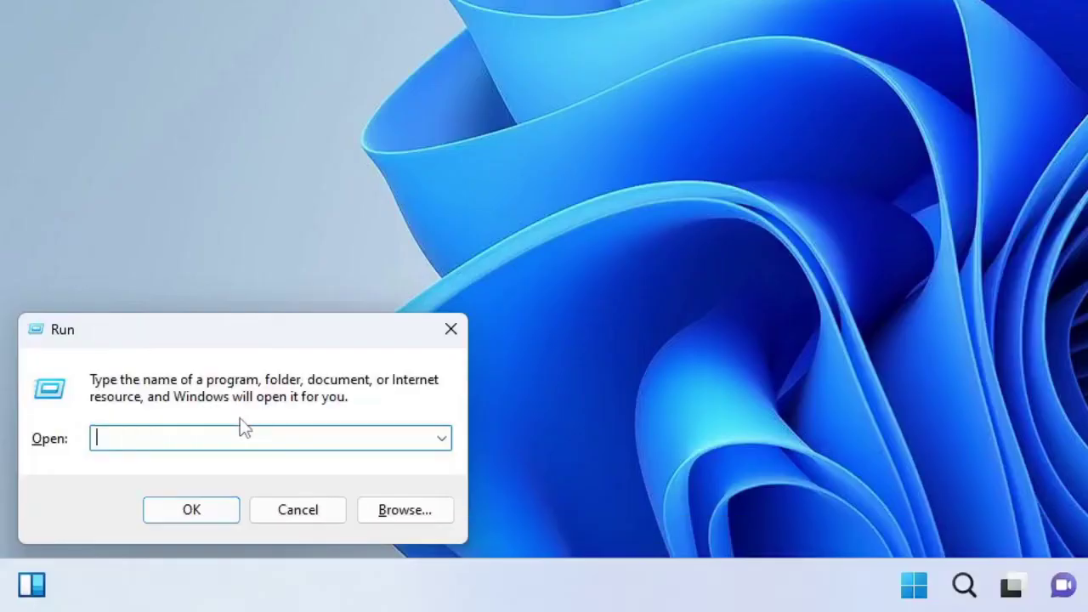
pyautogui.press('BackSpace')
pyautogui.write('regedit')
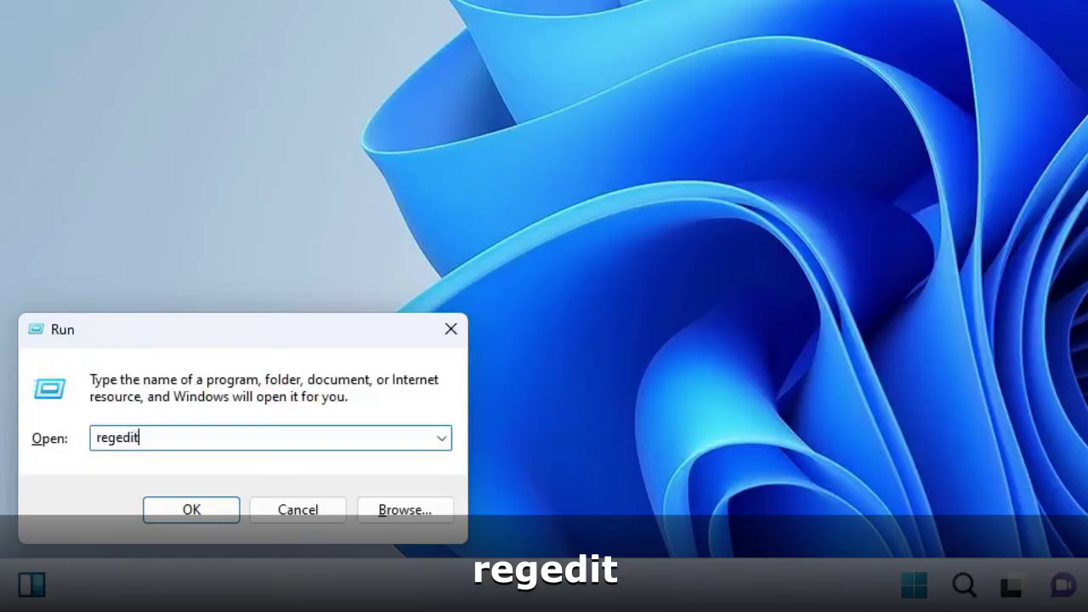
pyautogui.press('Return')
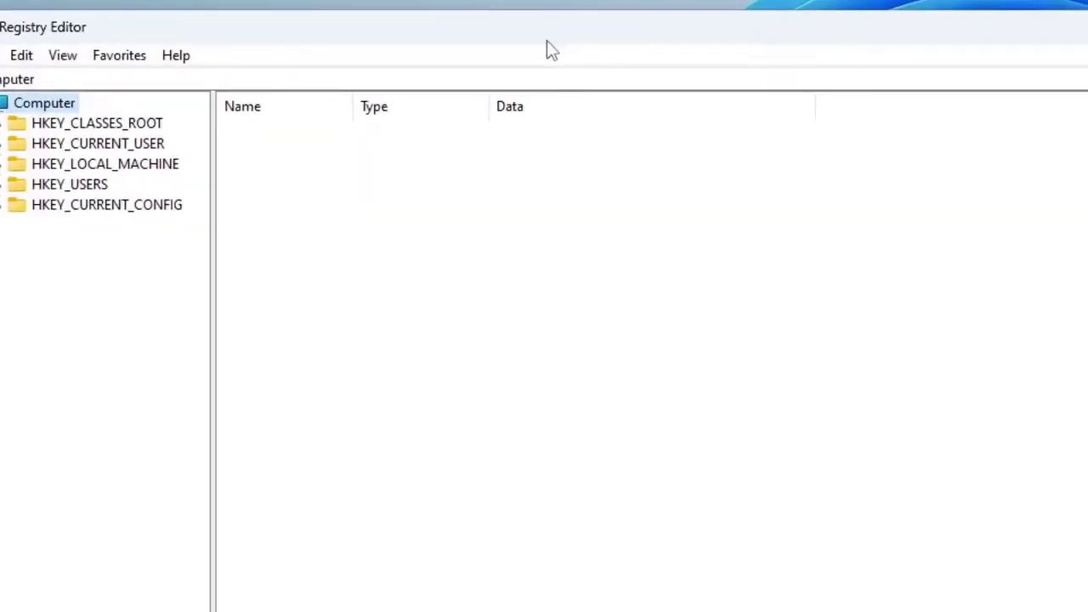
# Navigate to the registry key HKEY_LOCAL_MACHINE\SYSTEM\CurrentControlSet\Services\WpnUserService
pyautogui.doubleClick(138, 169)
pyautogui.doubleClick(87, 286)
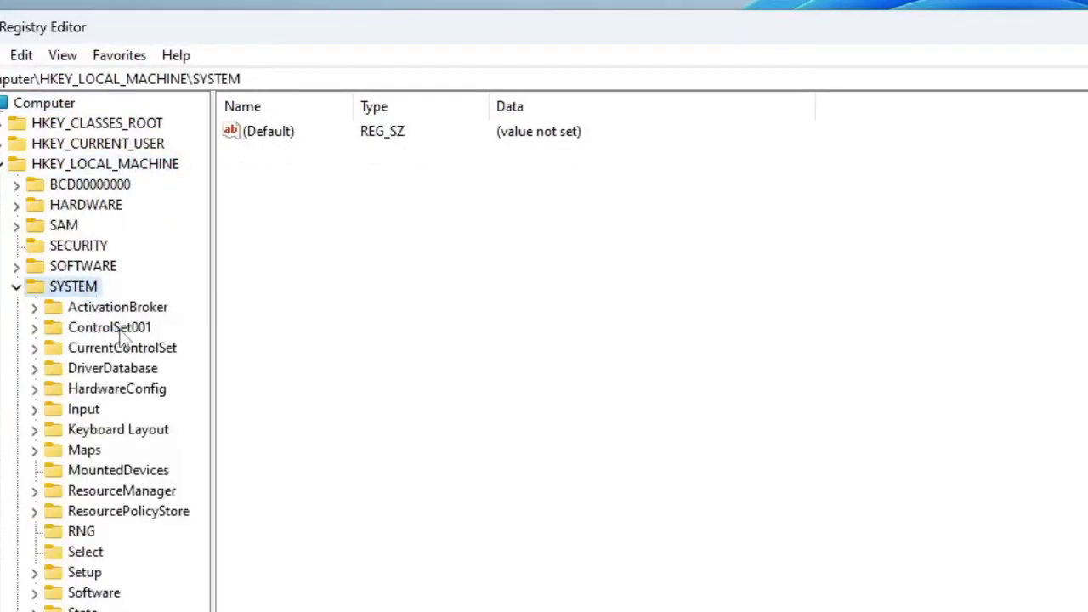
pyautogui.doubleClick(119, 351)
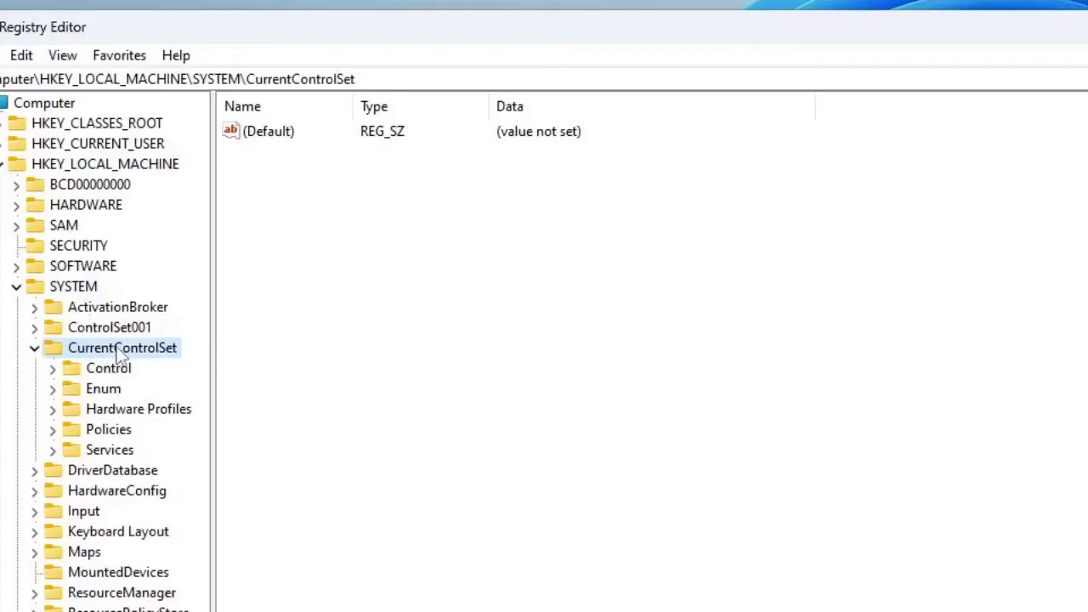
pyautogui.doubleClick(112, 453)
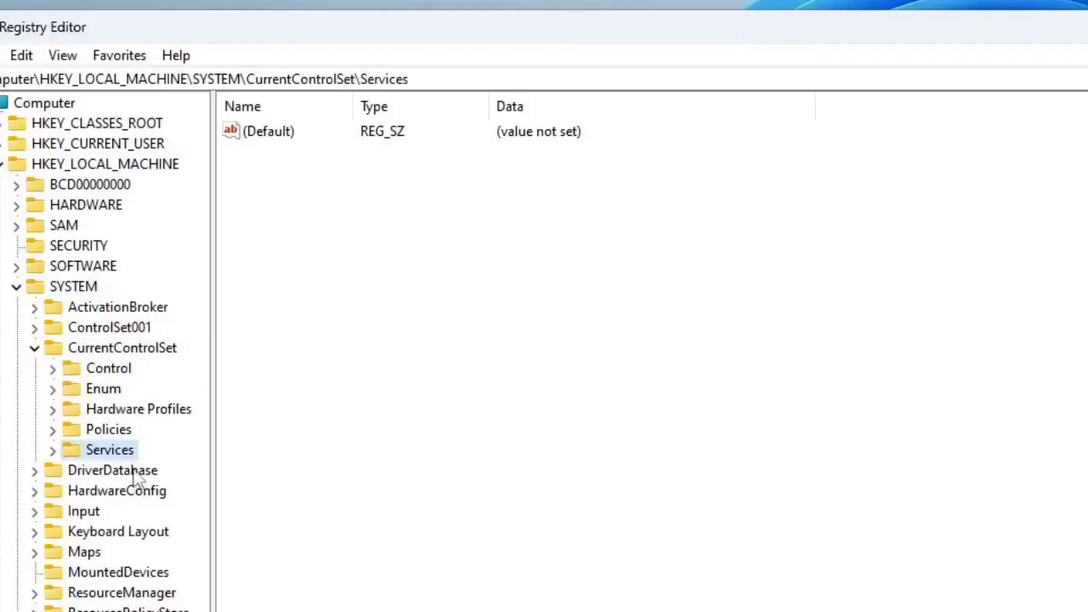
pyautogui.click(127, 473)
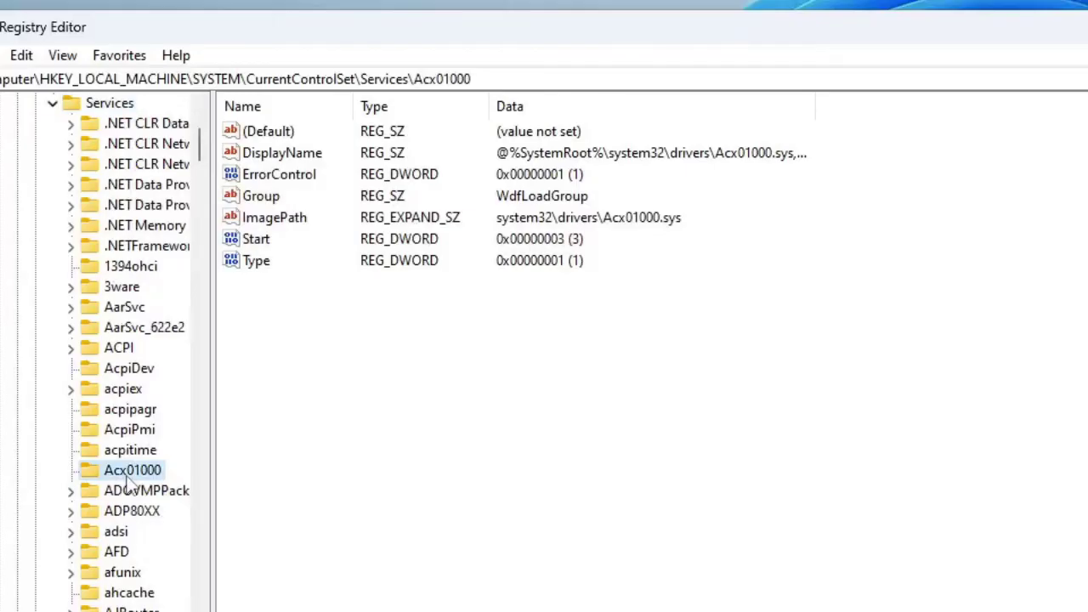
pyautogui.write('w32timewpnuserservice')
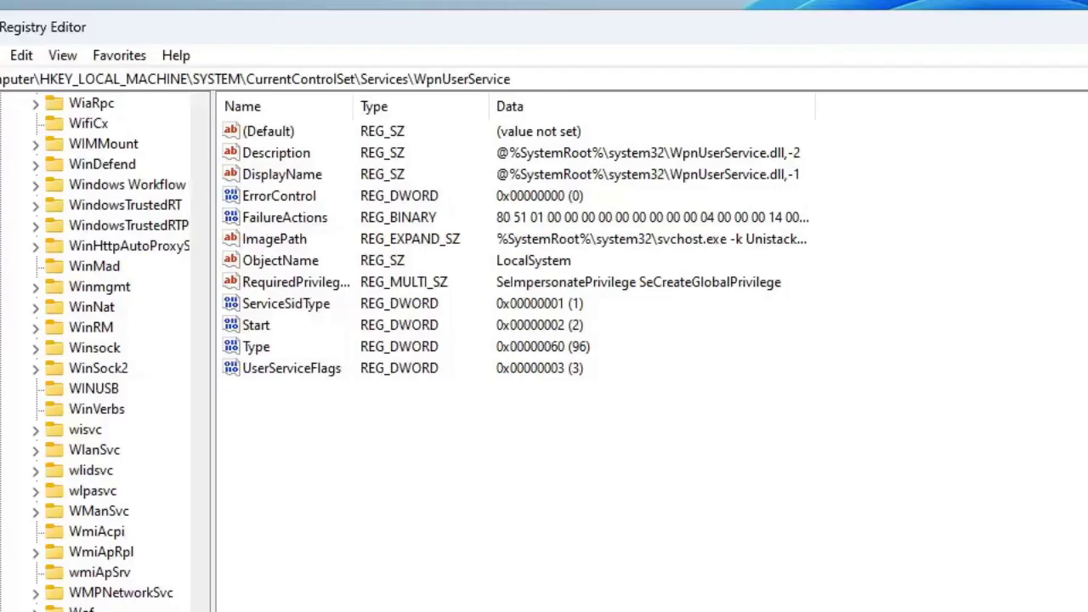
# Set the Start DWORD of the WpnUserService key to 4 in hexadecimal
pyautogui.click(234, 571)
pyautogui.press('o')
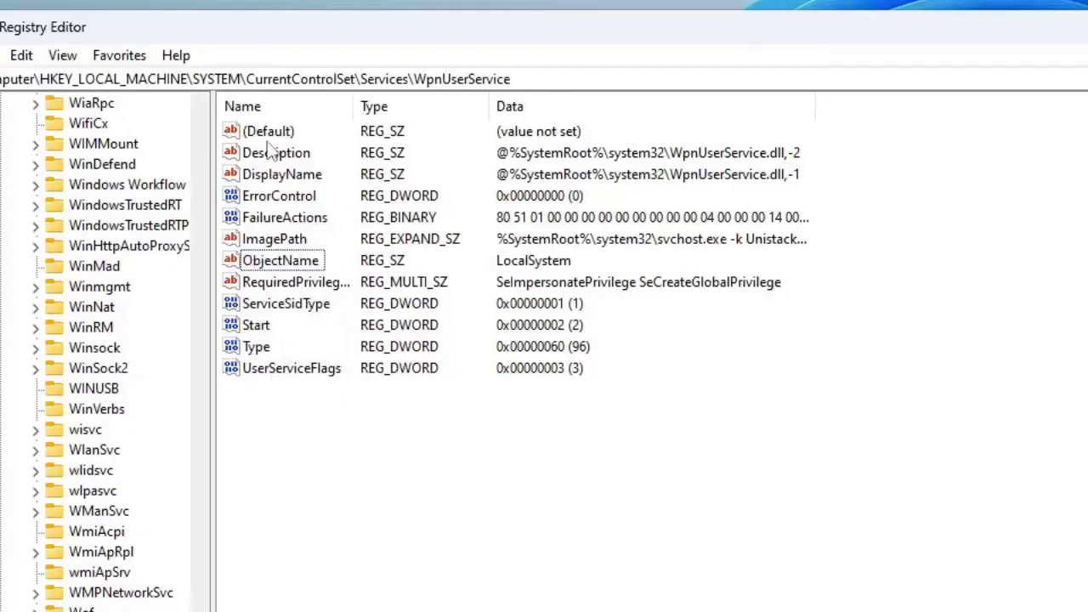
pyautogui.click(259, 349)
pyautogui.click(263, 330)
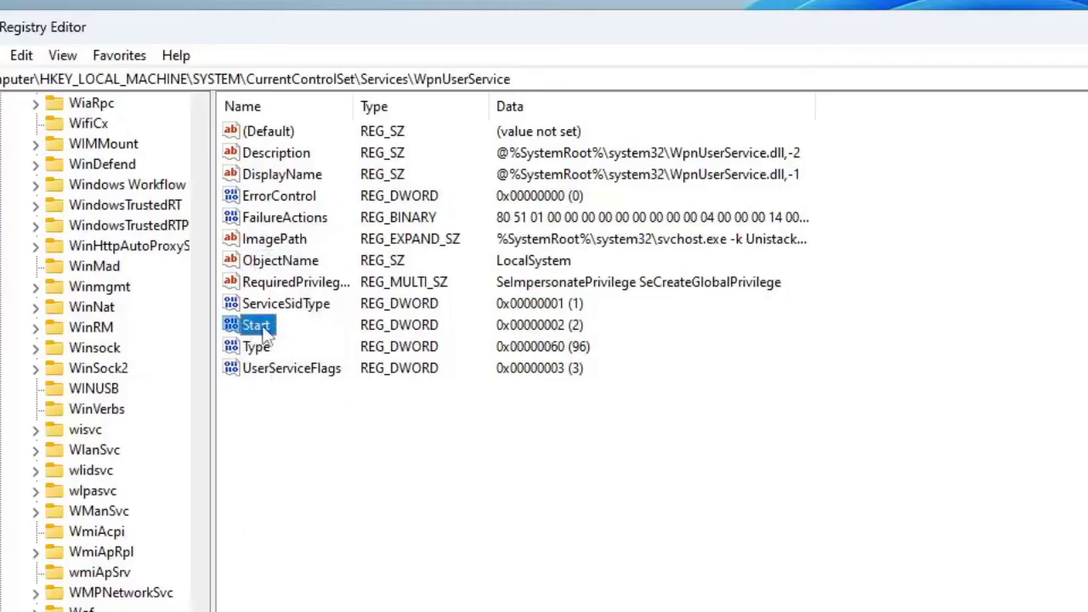
pyautogui.doubleClick(259, 328)
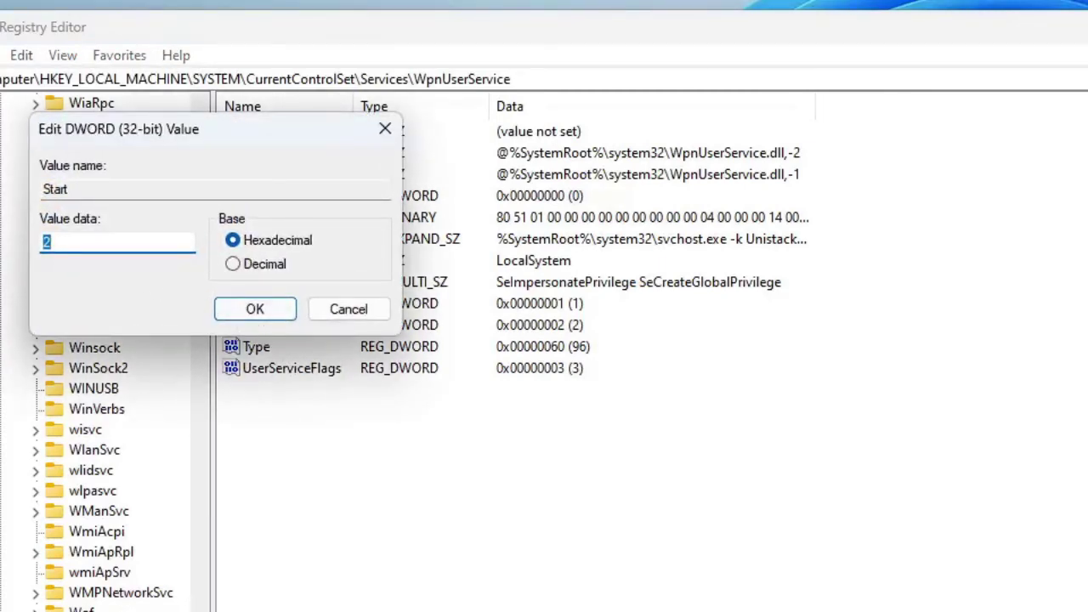
pyautogui.write('4')
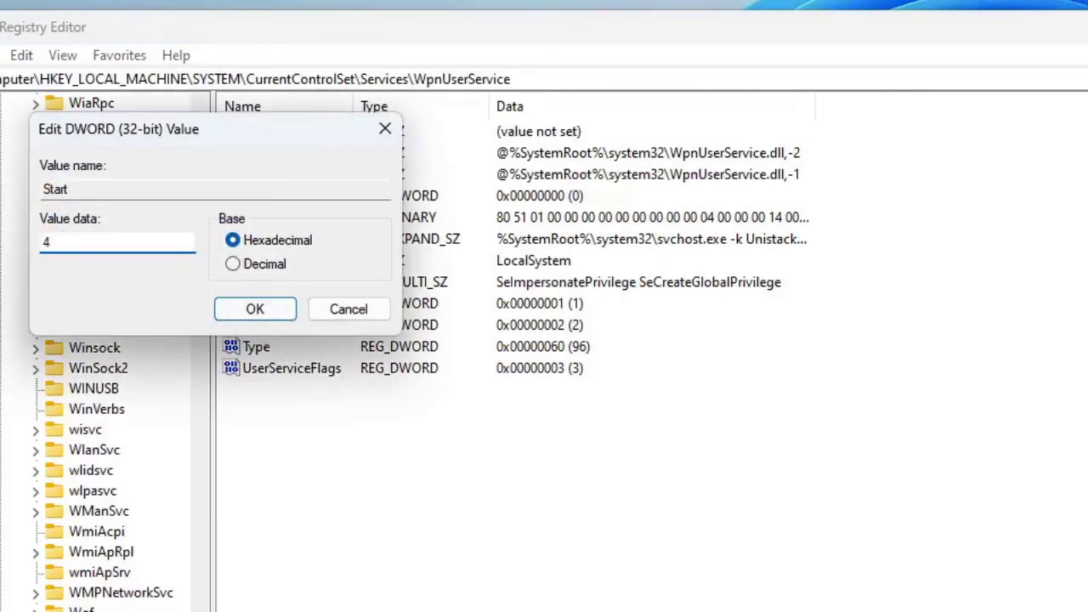
pyautogui.click(257, 311)
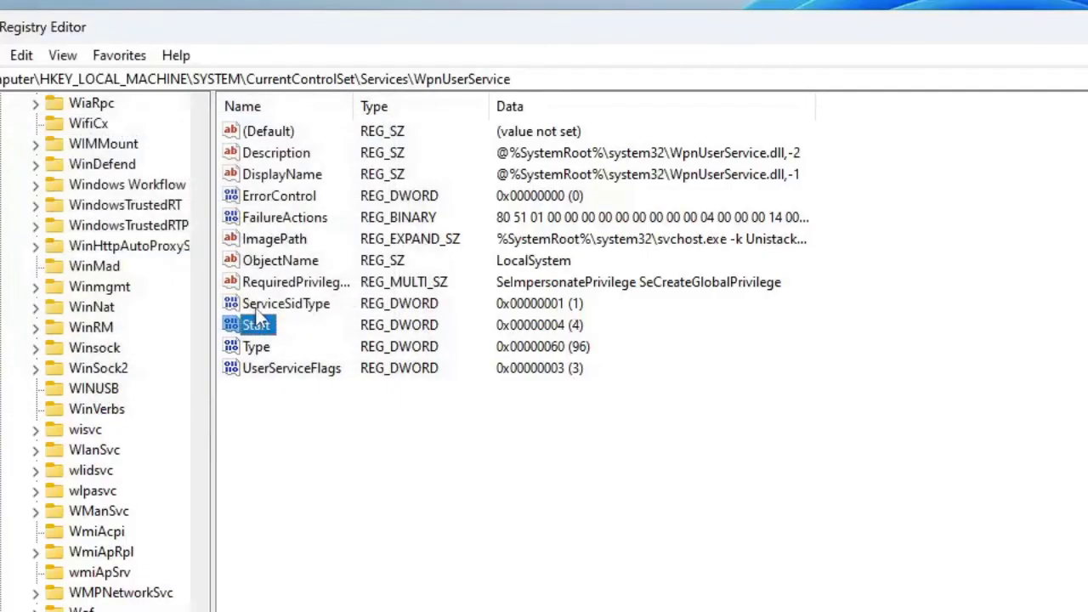